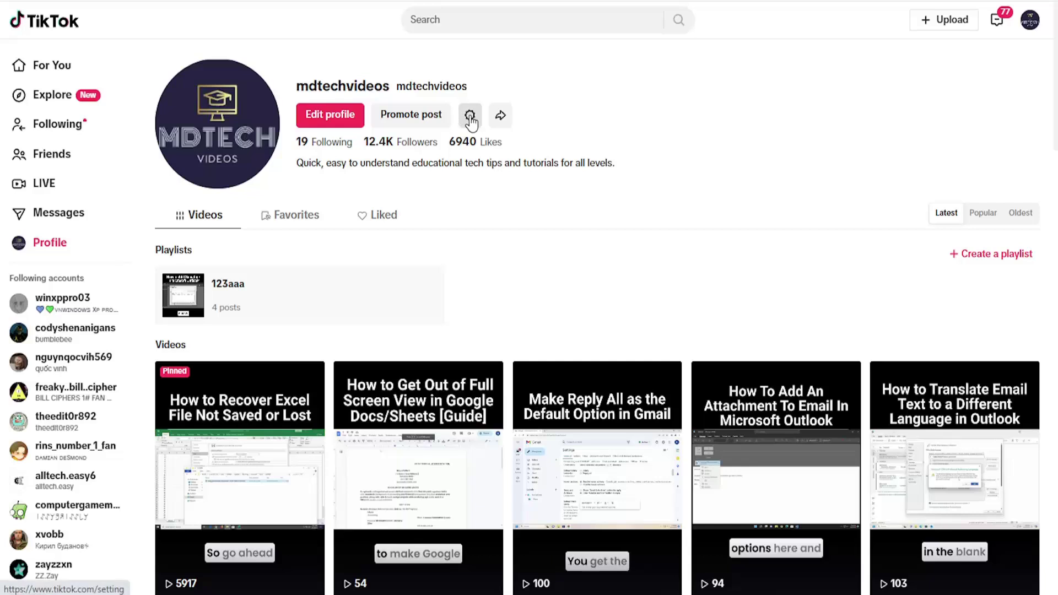
- Open the Manage account settings from the profile gear icon and choose Delete account
left_click(469, 117)
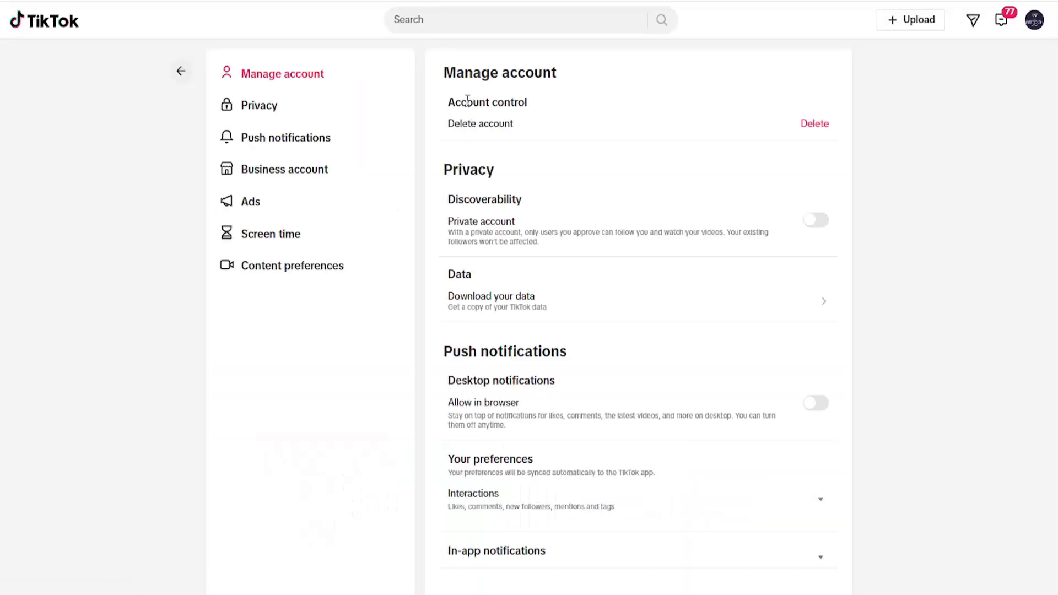
left_click(814, 123)
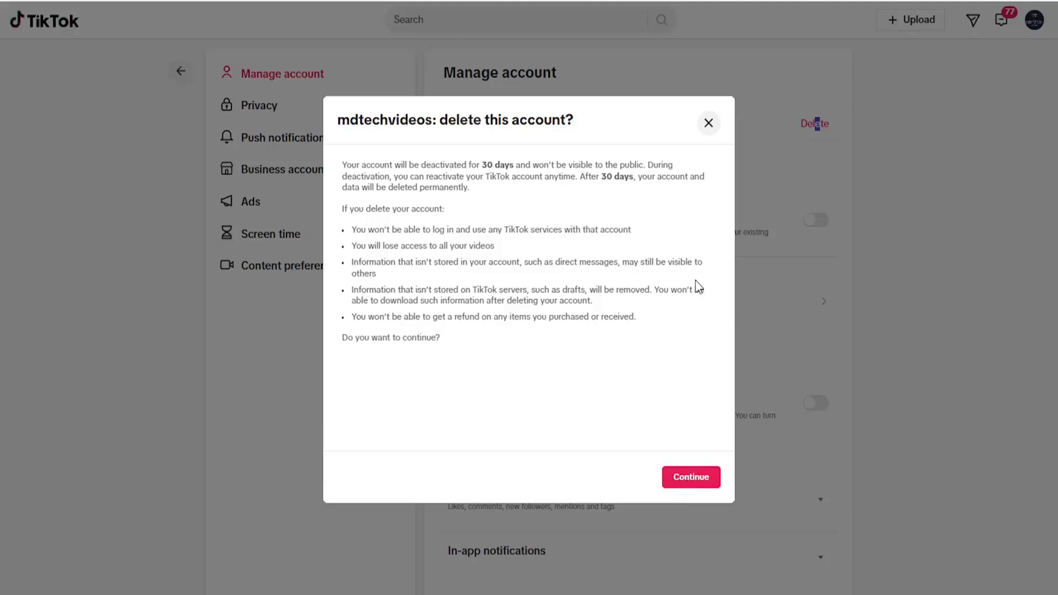
- Close the 30-day deactivation confirmation with the X instead of Continue
left_click(708, 123)
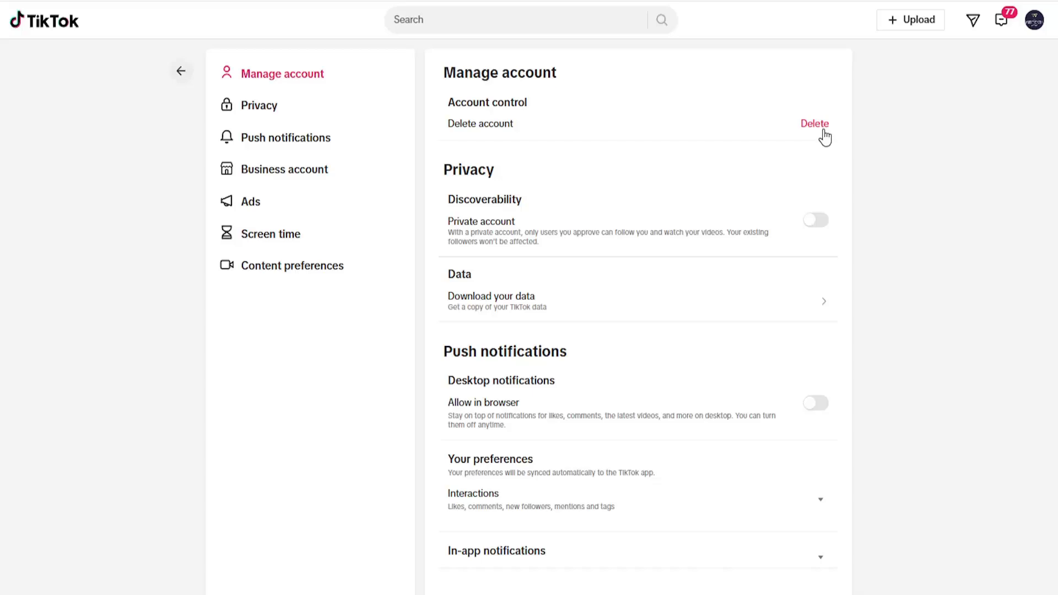